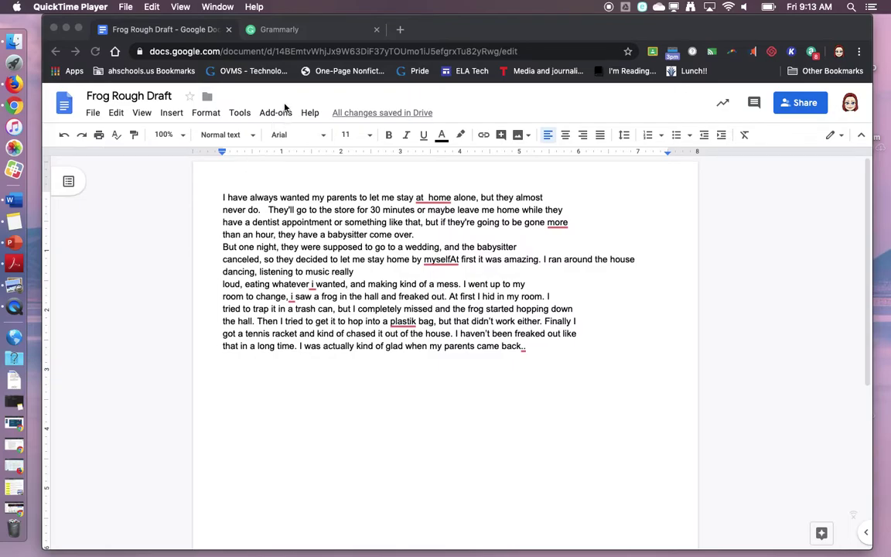
Bring Chrome forward and switch from the Frog Rough Draft to the Grammarly dashboard tab
click(293, 30)
click(293, 30)
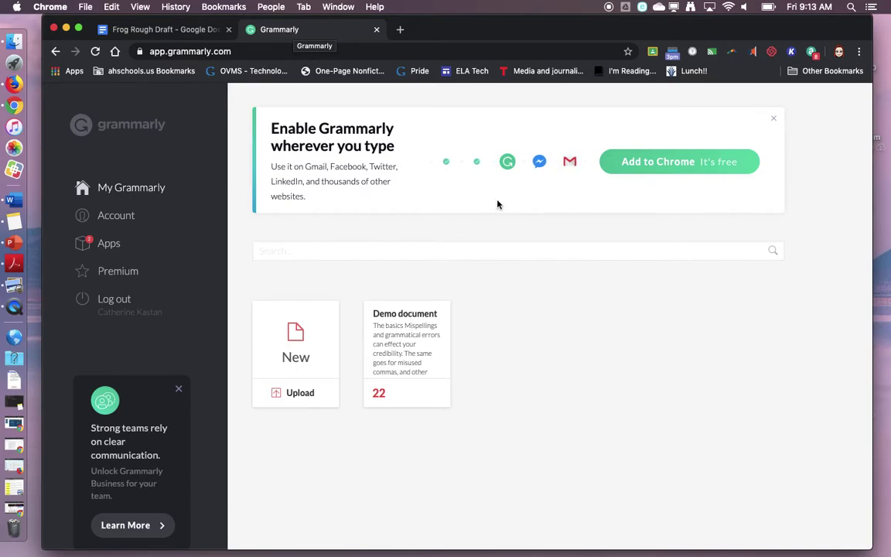
Open the Grammarly for Chrome store listing from the dashboard's Add to Chrome banner
click(681, 168)
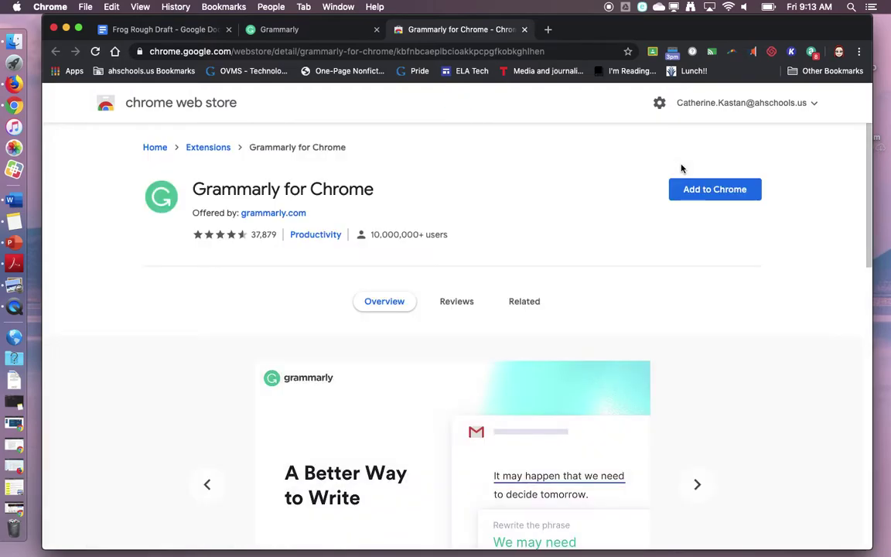
Add Grammarly for Chrome to the browser and confirm the extension install
click(704, 198)
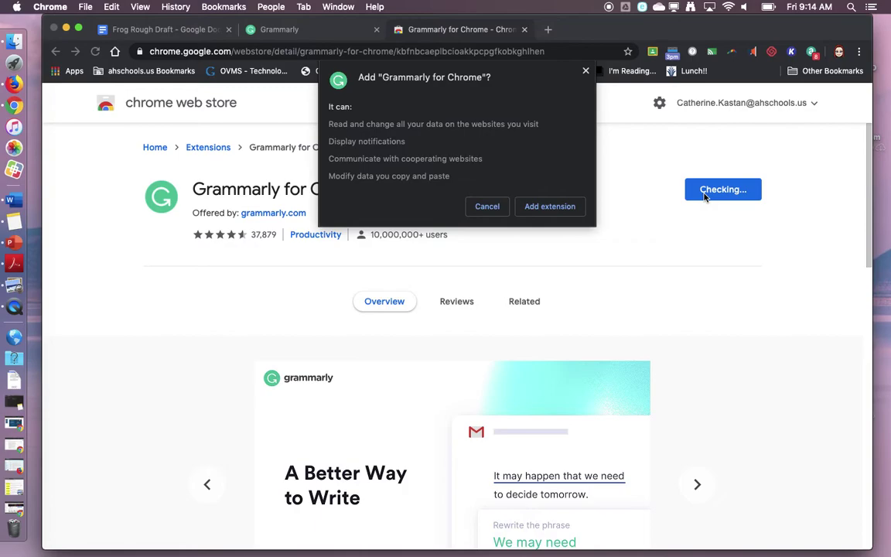
click(550, 207)
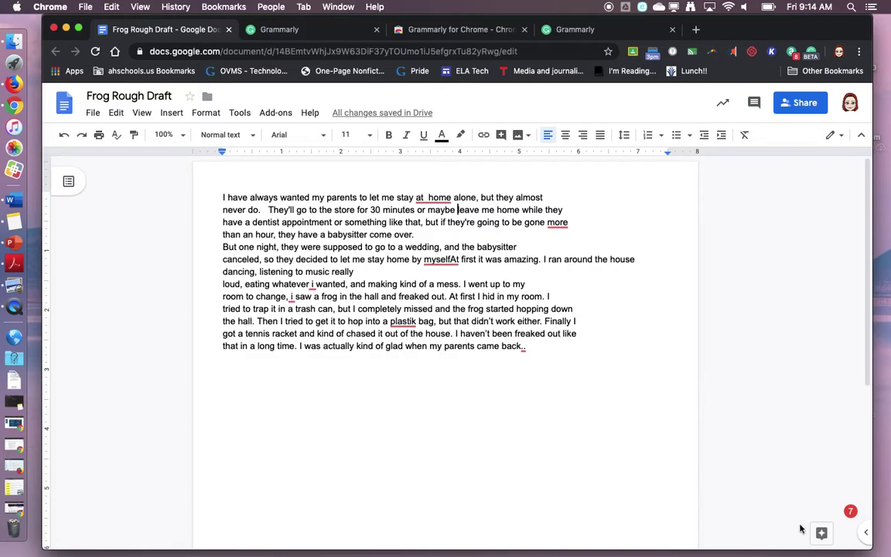
Open Grammarly's beta welcome note from its badge reporting 7 errors in the draft
mouse_move(852, 523)
click(851, 512)
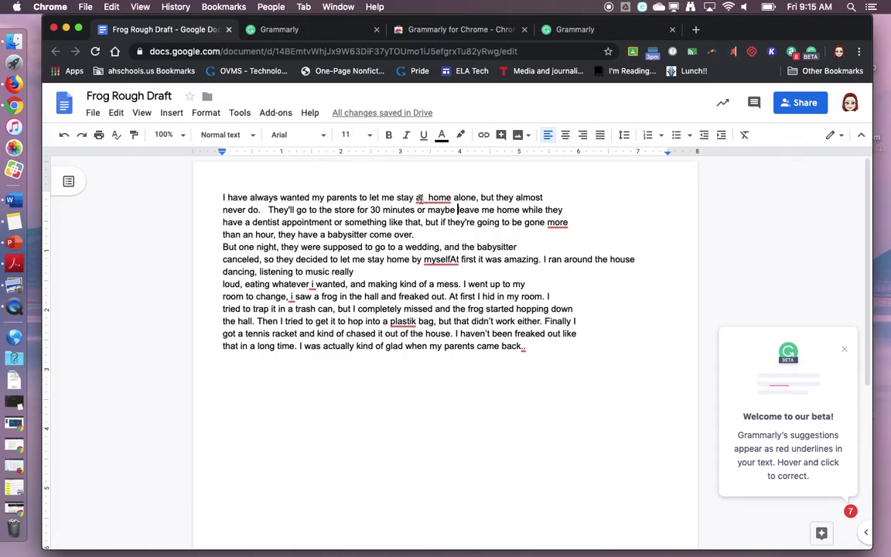
Accept Grammarly's spacing fixes: remove the extra space in 'at home' and split 'myselfAt'
mouse_move(422, 198)
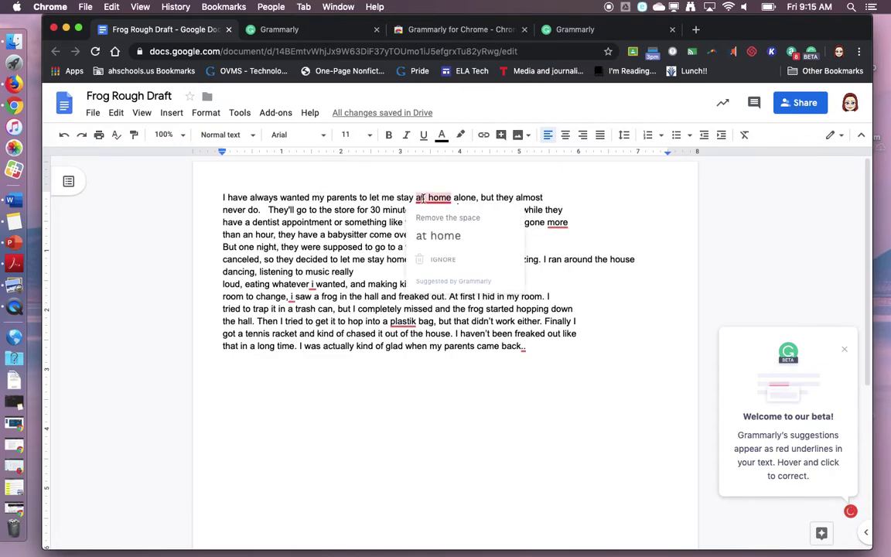
click(440, 236)
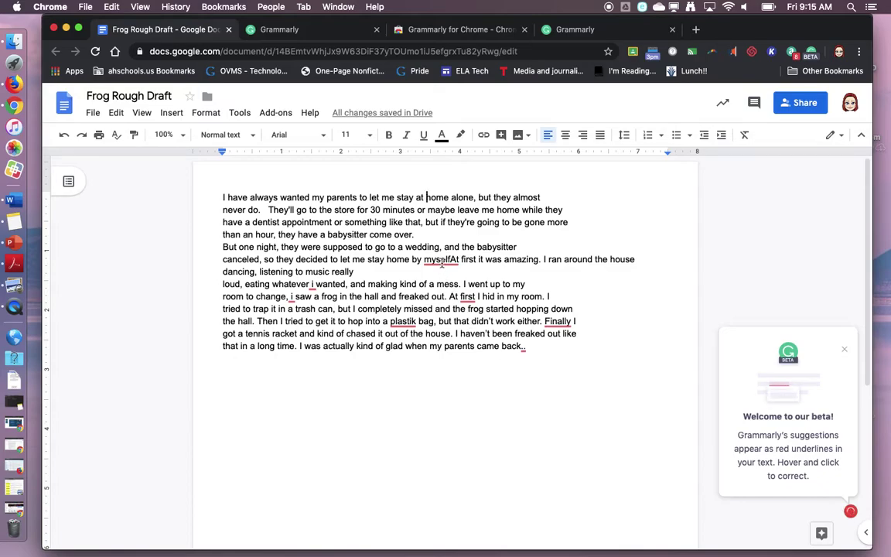
mouse_move(440, 259)
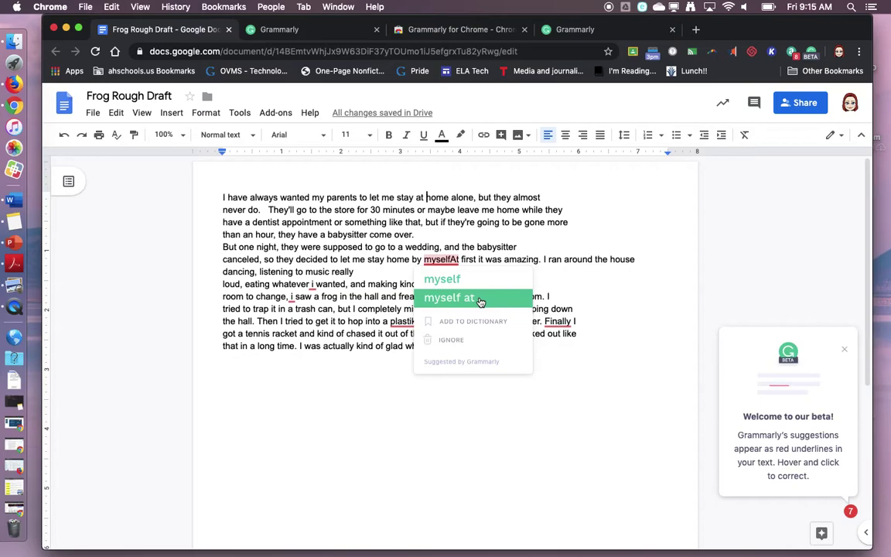
click(480, 300)
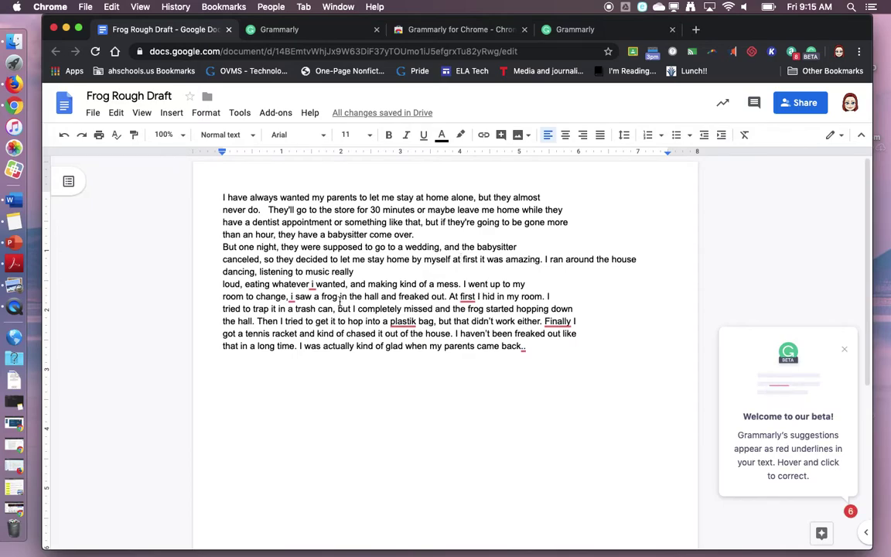
Capitalize the two lone 'i's and add a comma after 'At first'
mouse_move(311, 287)
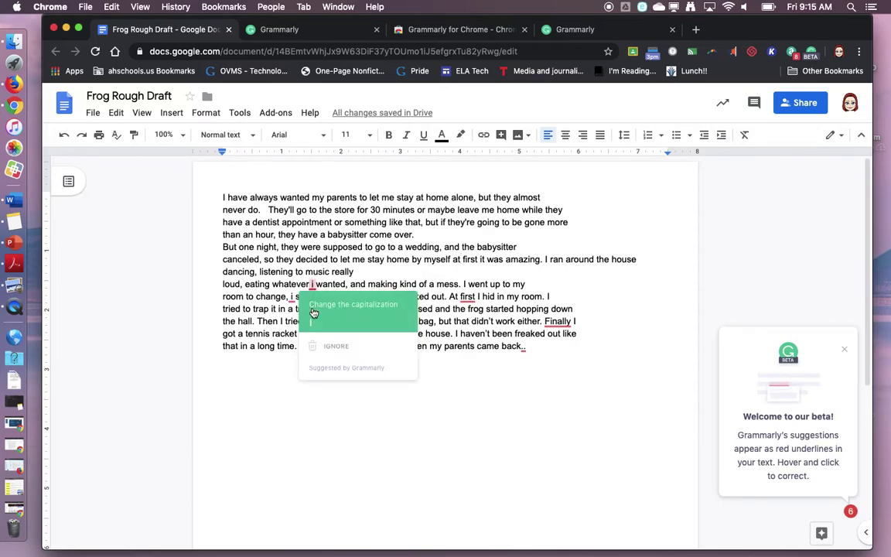
click(313, 321)
mouse_move(293, 297)
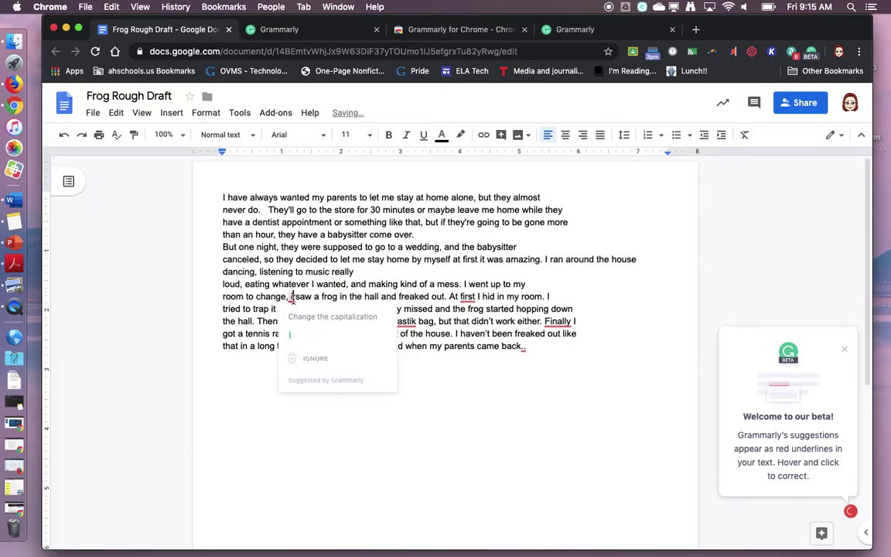
click(303, 333)
mouse_move(468, 298)
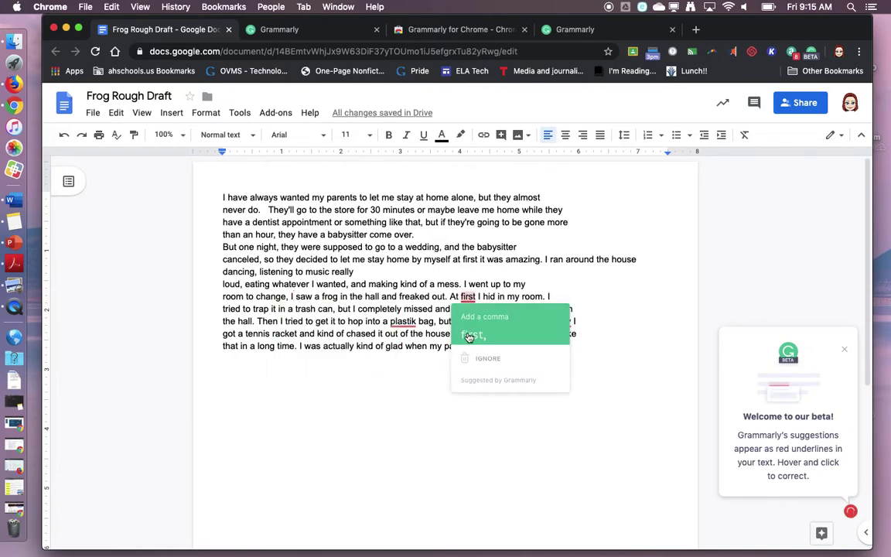
click(471, 334)
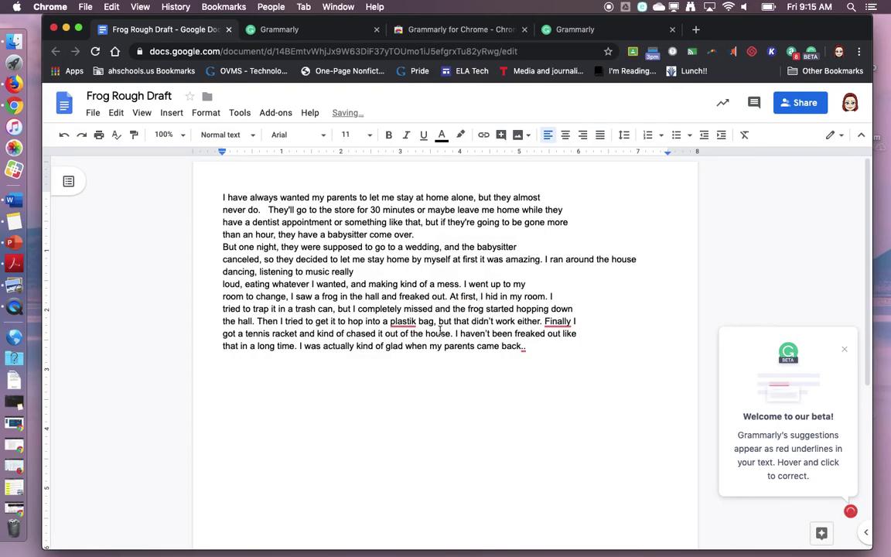
Fix 'plastik' to 'plastic', 'Finaly' to 'Finally,', and the double period after 'back'
mouse_move(396, 325)
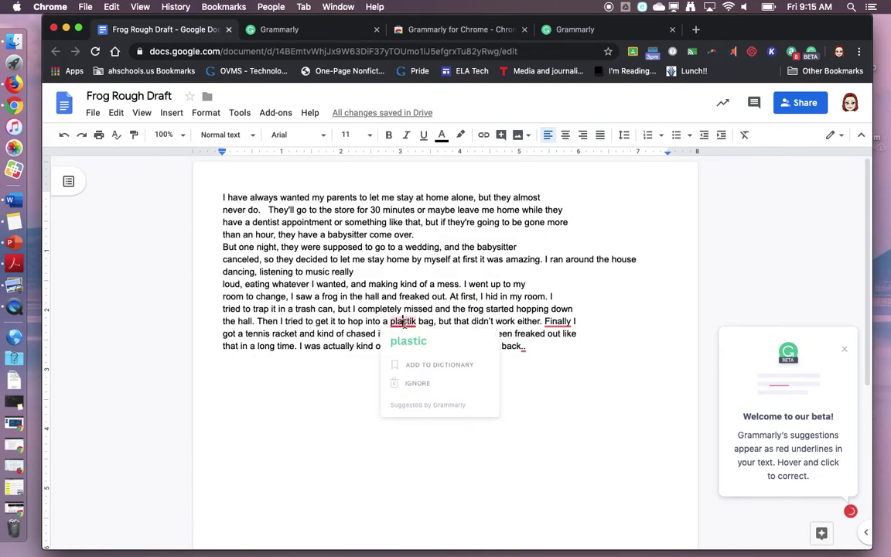
click(408, 345)
mouse_move(565, 321)
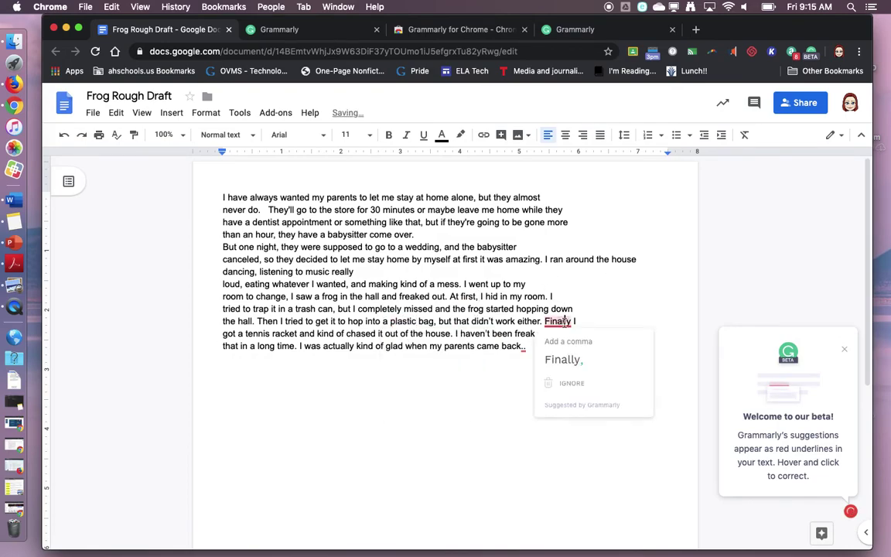
click(569, 362)
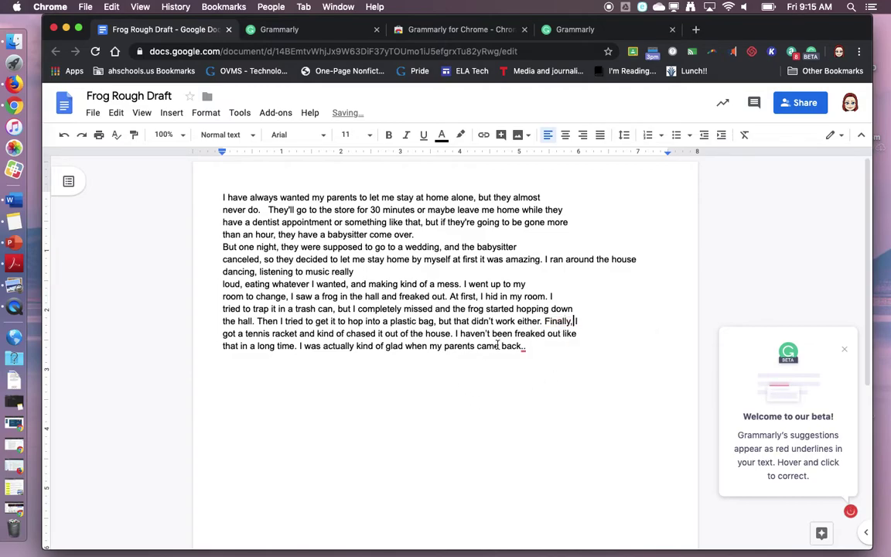
mouse_move(523, 347)
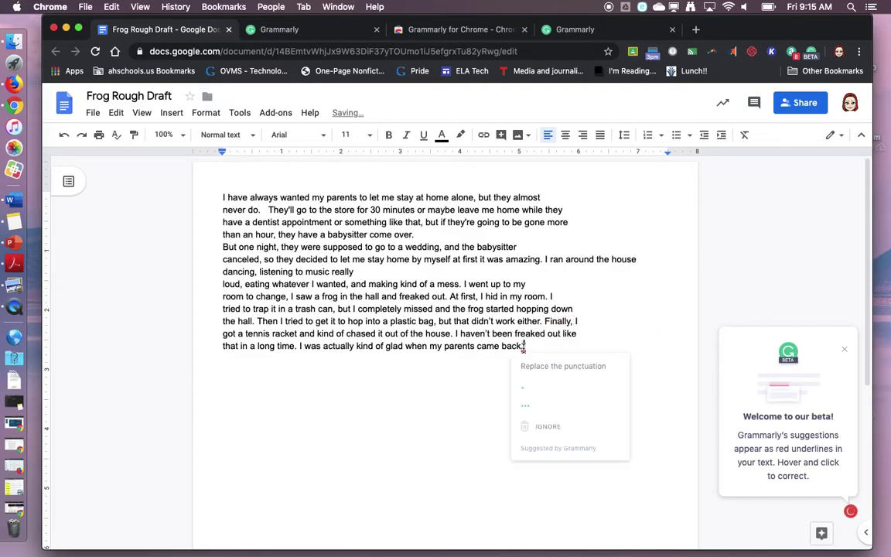
click(538, 390)
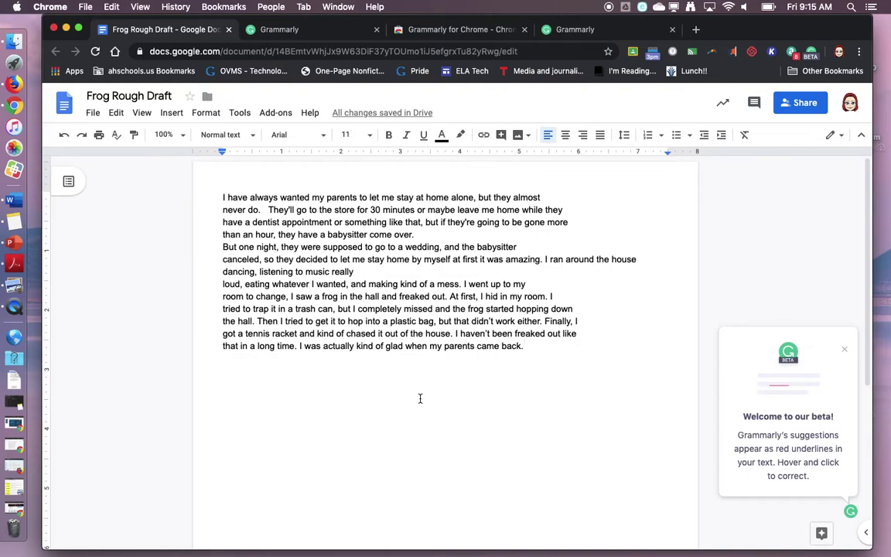
click(435, 30)
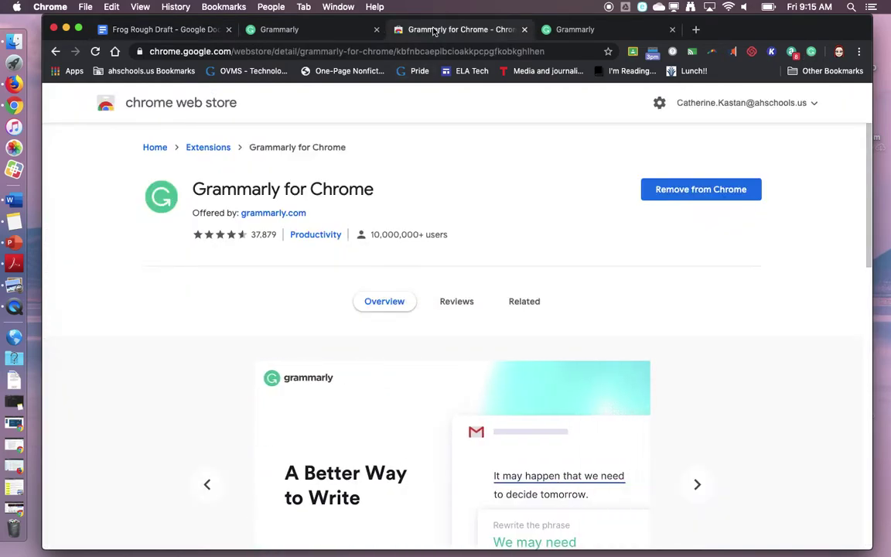
Search the Chrome Web Store extensions for 'language tool'
click(218, 150)
click(152, 146)
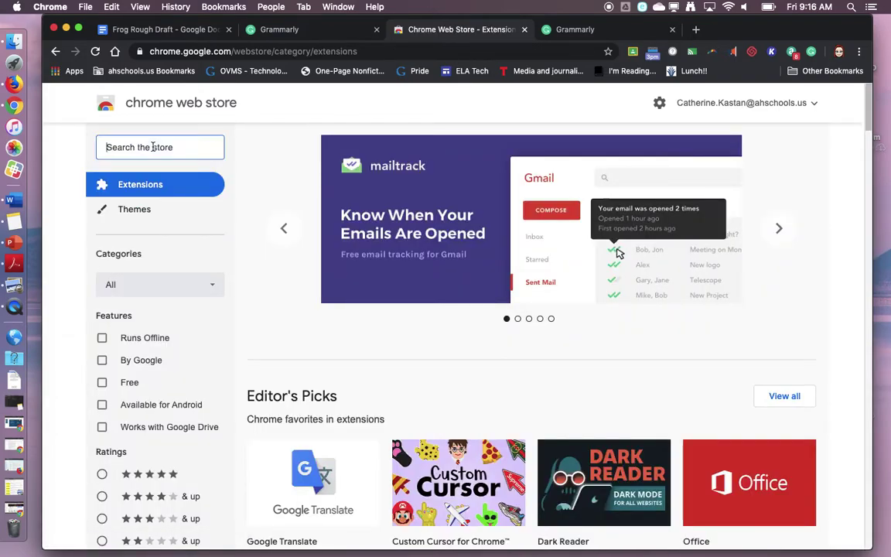
text(lang)
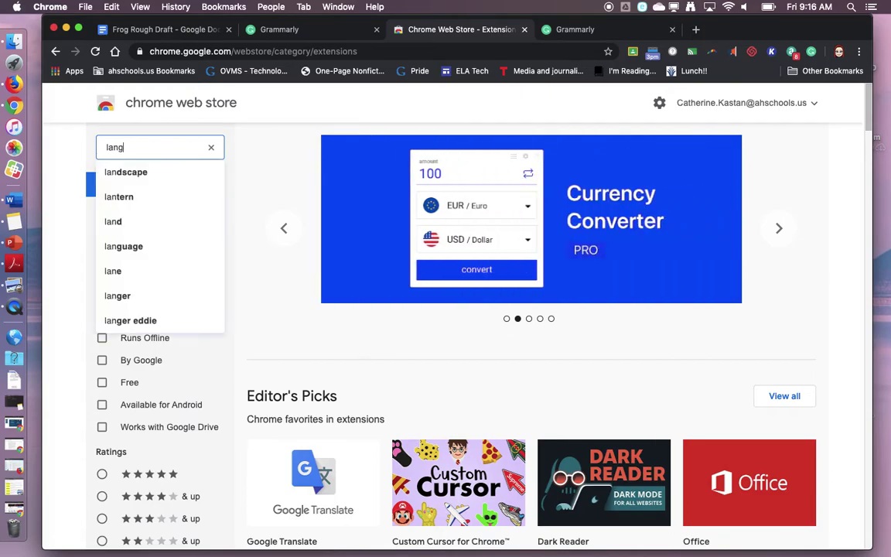
text(uage tool)
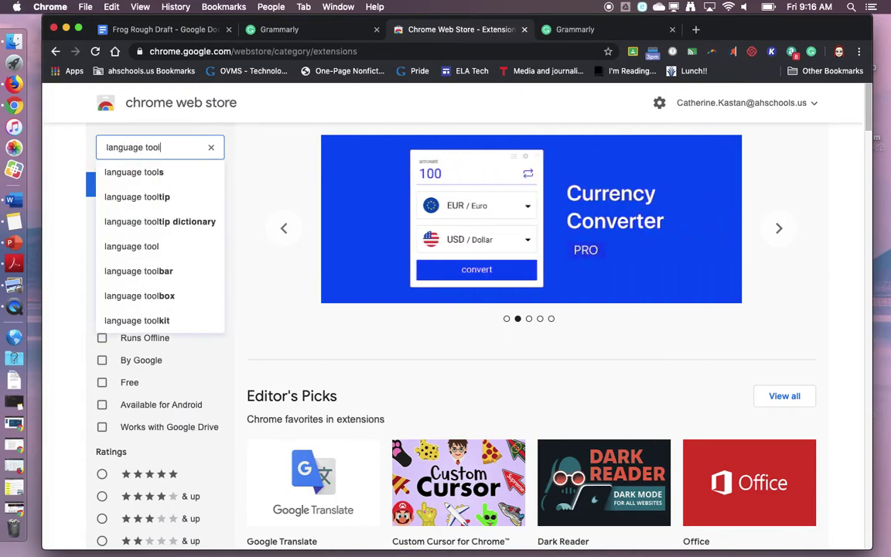
key(Return)
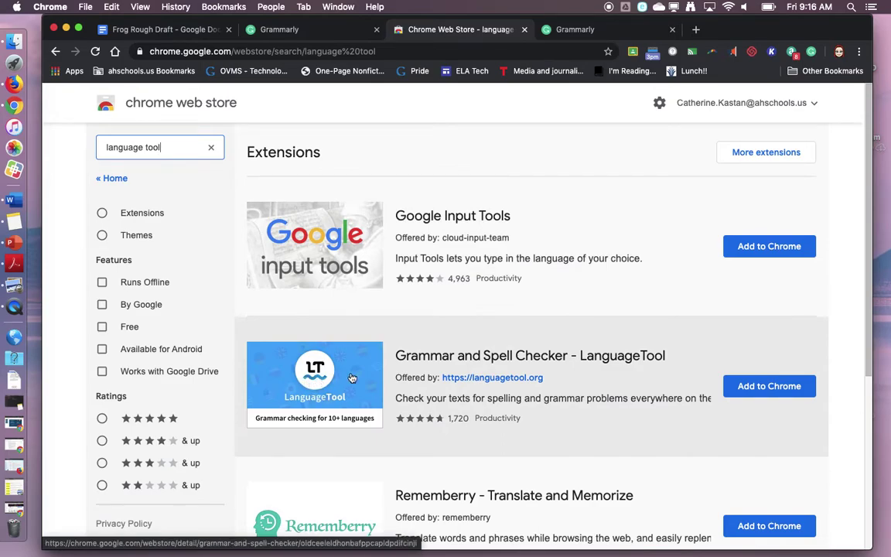
Install Grammar and Spell Checker - LanguageTool and close its privacy notice and welcome pages
click(761, 387)
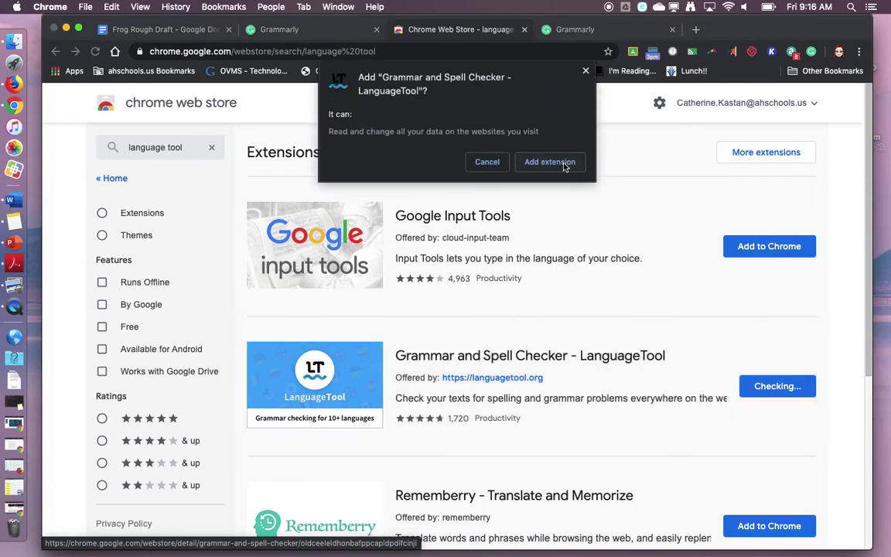
click(564, 164)
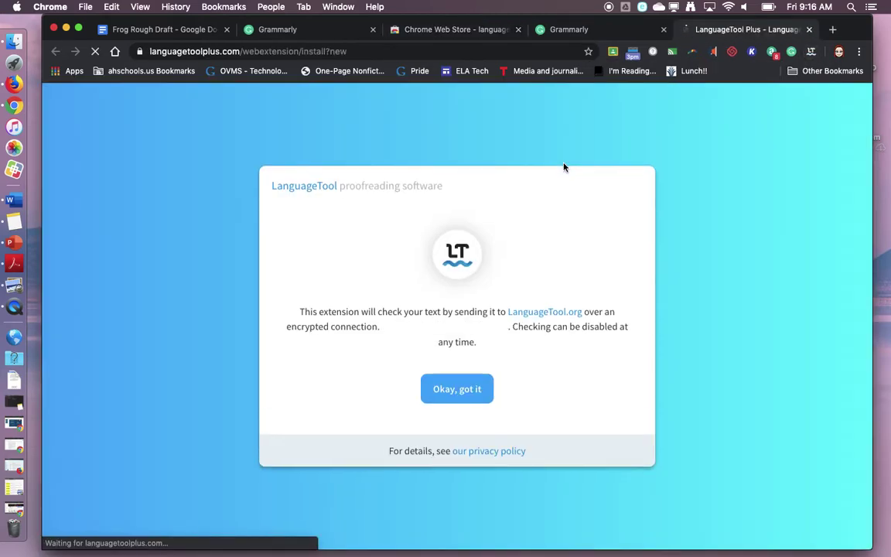
click(464, 388)
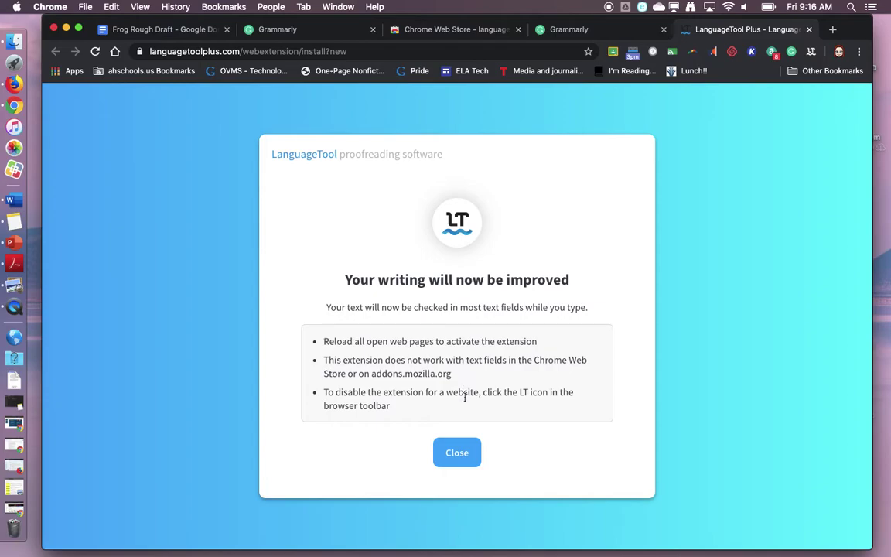
click(456, 452)
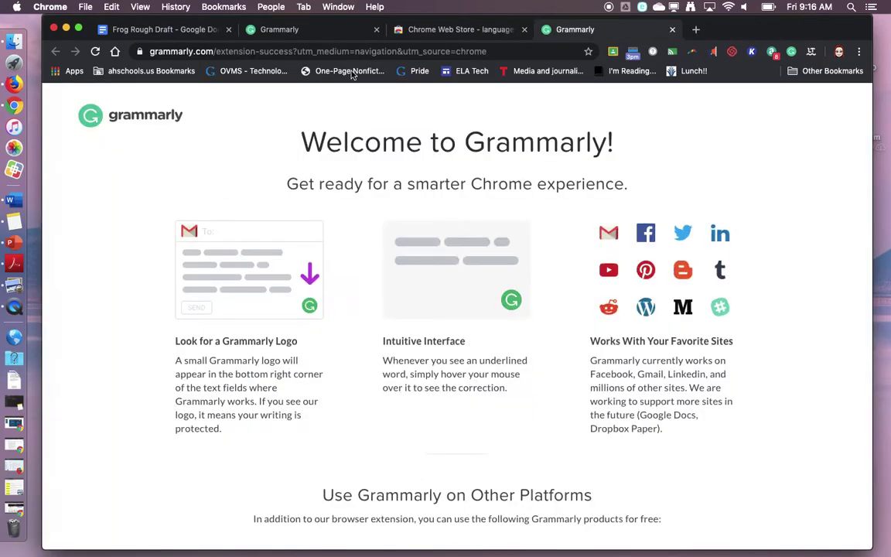
key(super+w)
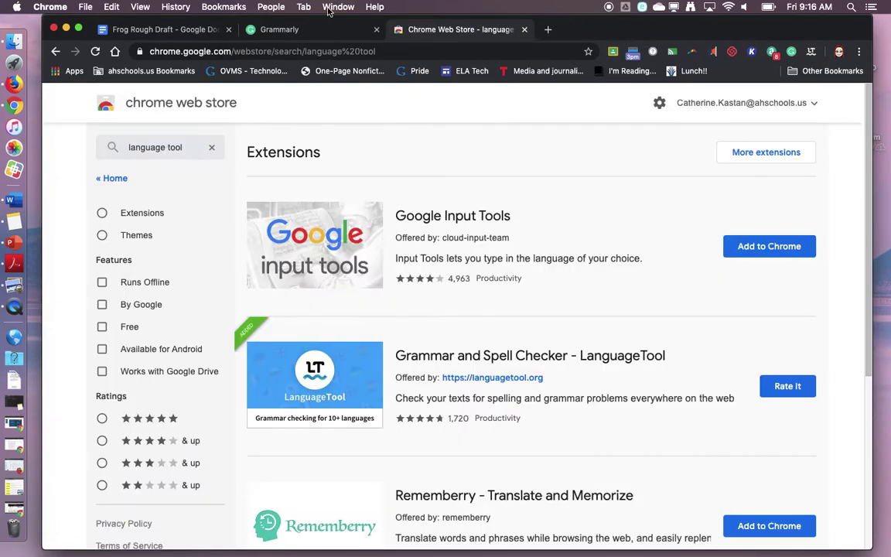
Back in the draft, dismiss Grammarly's welcome and run LanguageTool's Check Full Document
click(159, 29)
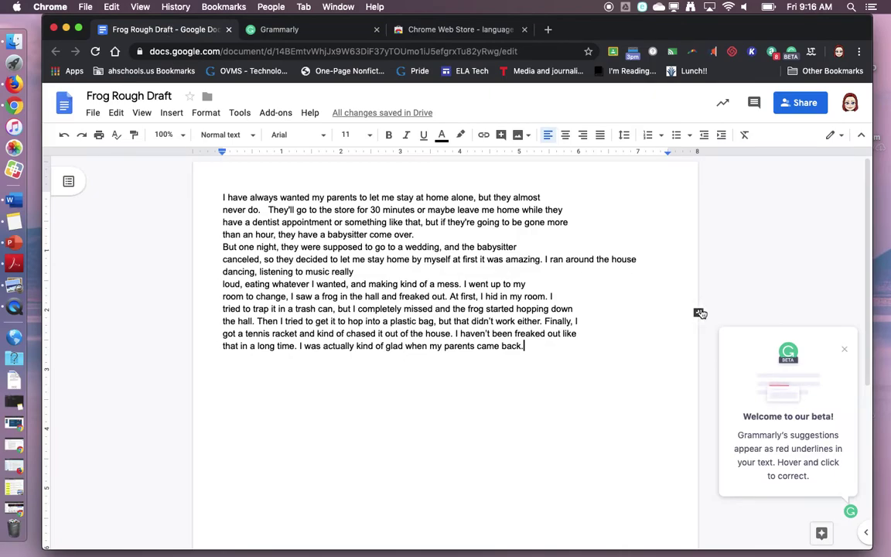
click(844, 350)
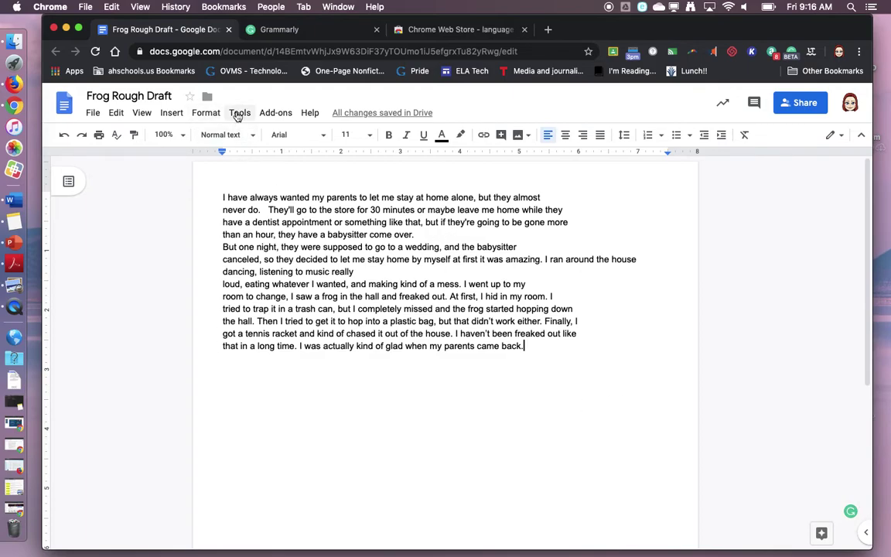
click(268, 114)
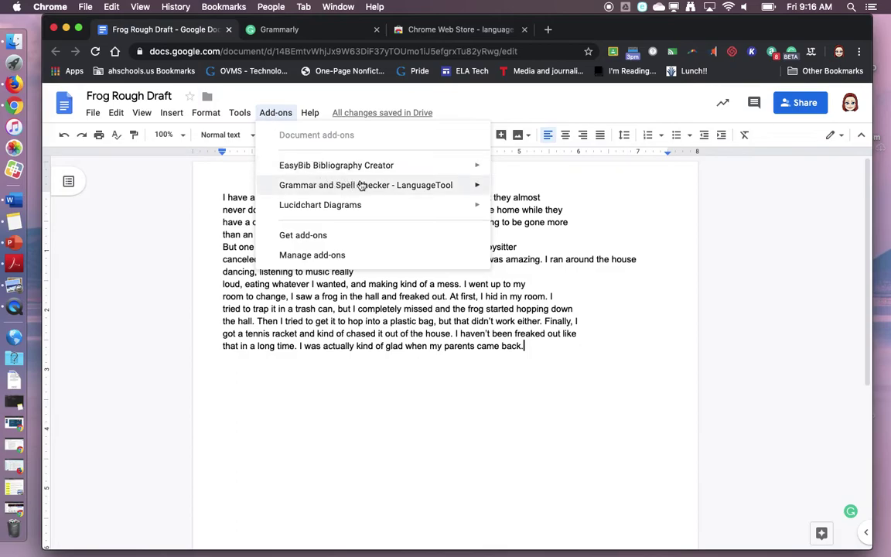
mouse_move(373, 185)
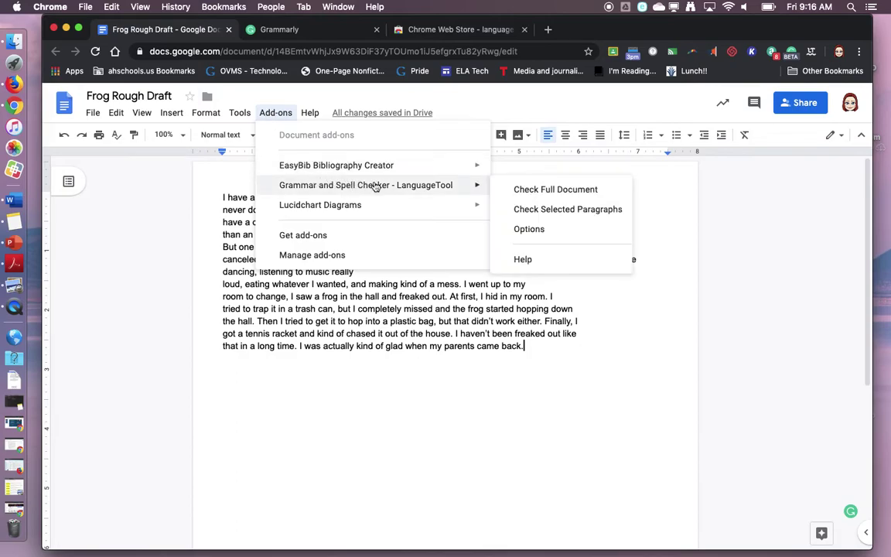
click(533, 189)
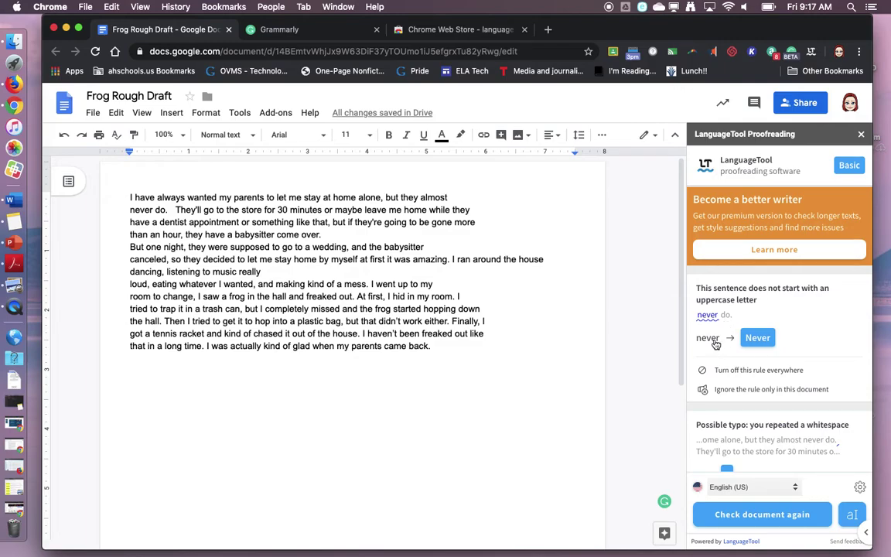
Accept LanguageTool's fix capitalizing 'never' to 'Never'
click(761, 338)
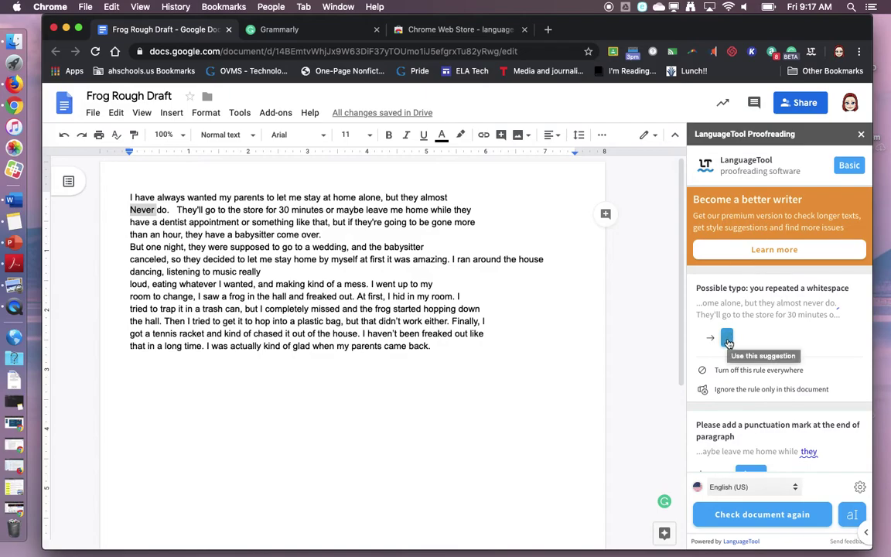
Apply LanguageTool's repeated-space fix after 'Never do.' and review the remaining suggestions
click(728, 340)
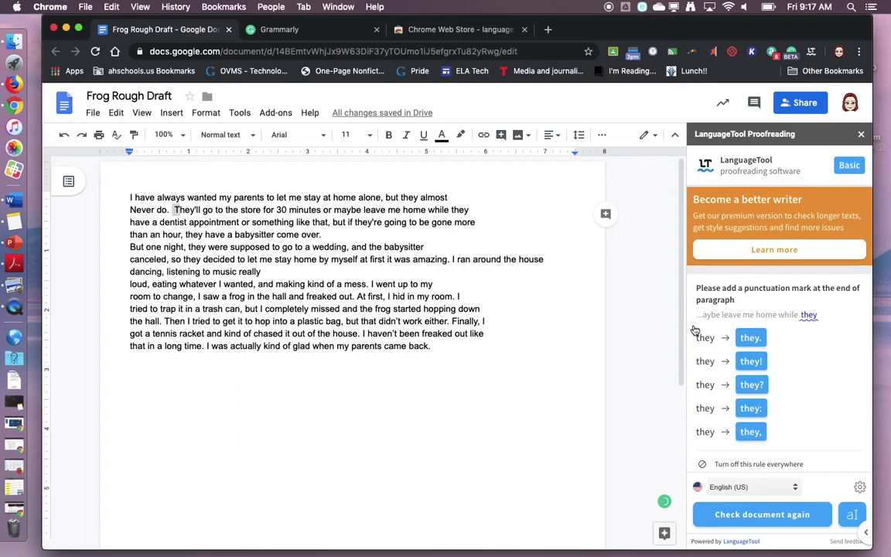
scroll(673, 282, down, 3)
scroll(748, 313, down, 10)
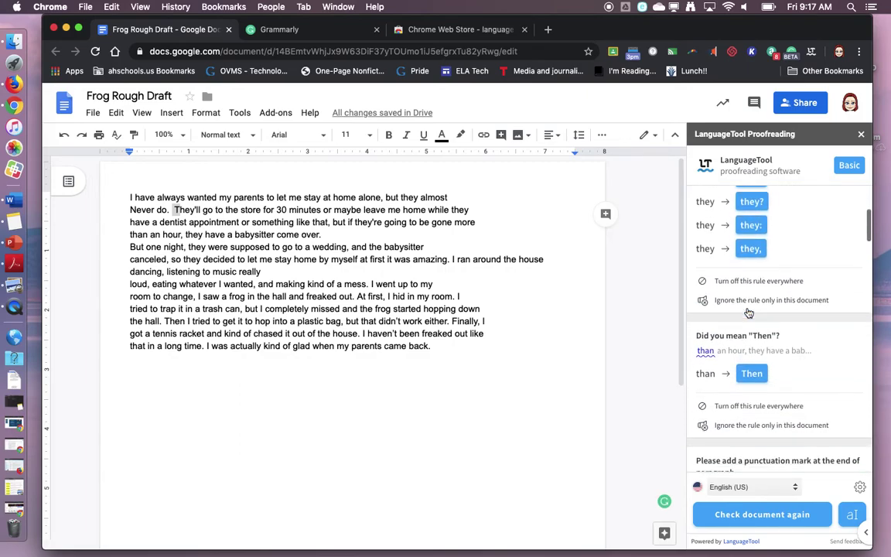
scroll(749, 312, down, 10)
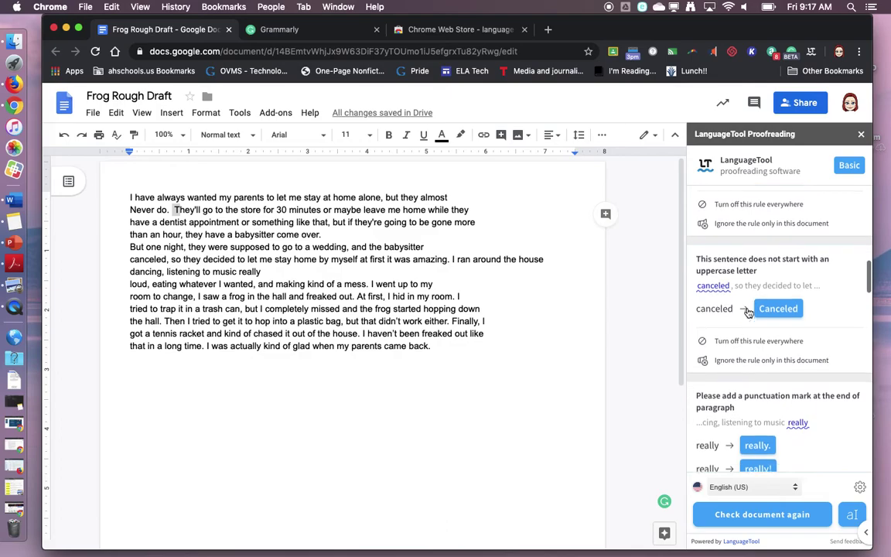
scroll(749, 312, up, 3)
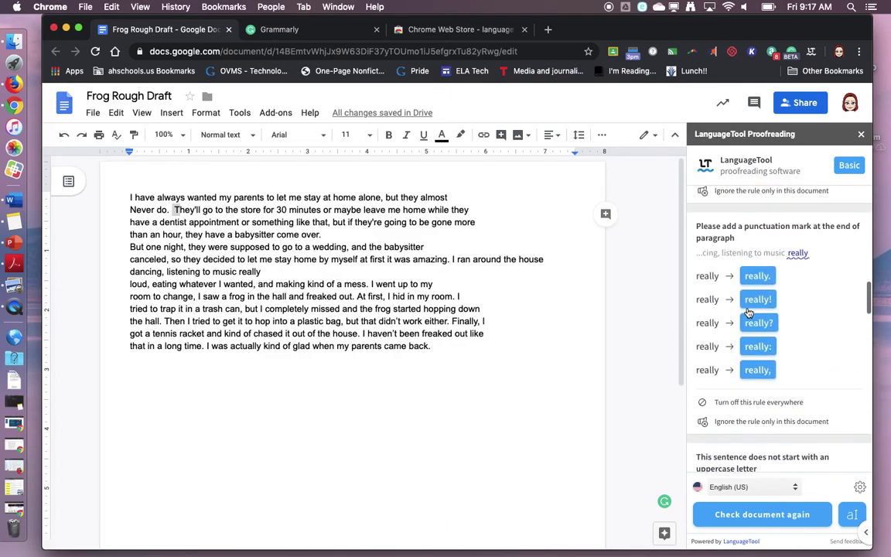
scroll(749, 325, up, 5)
scroll(748, 327, up, 1)
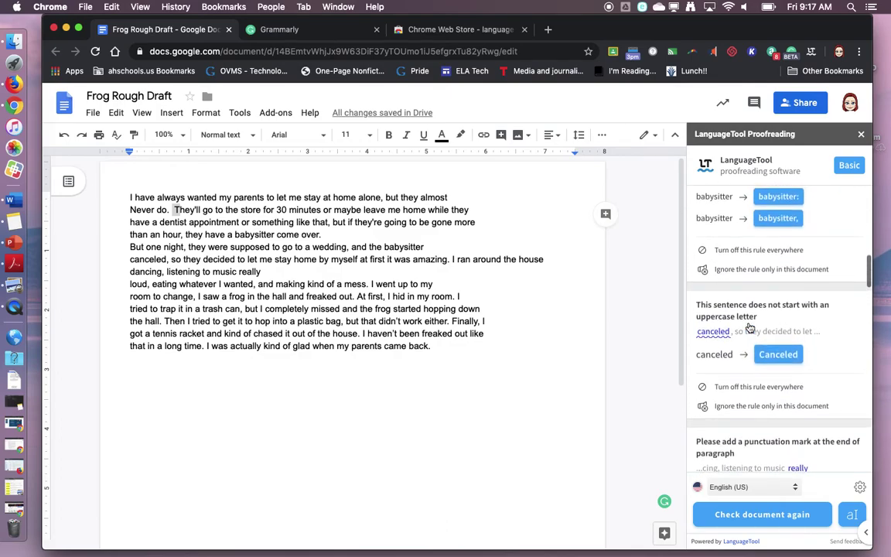